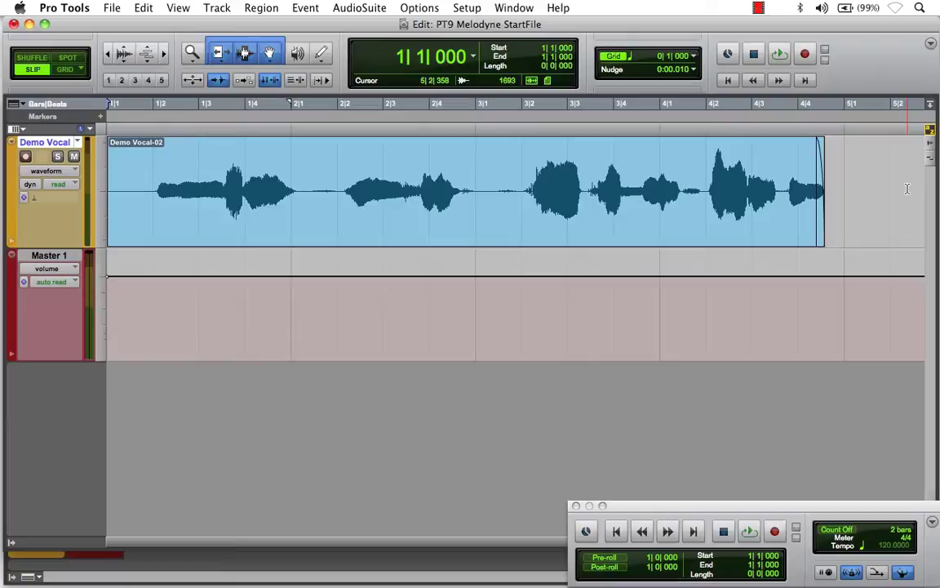
Step: Preview the Demo Vocal track, then open its Melodyne insert from the Mix window
click(779, 55)
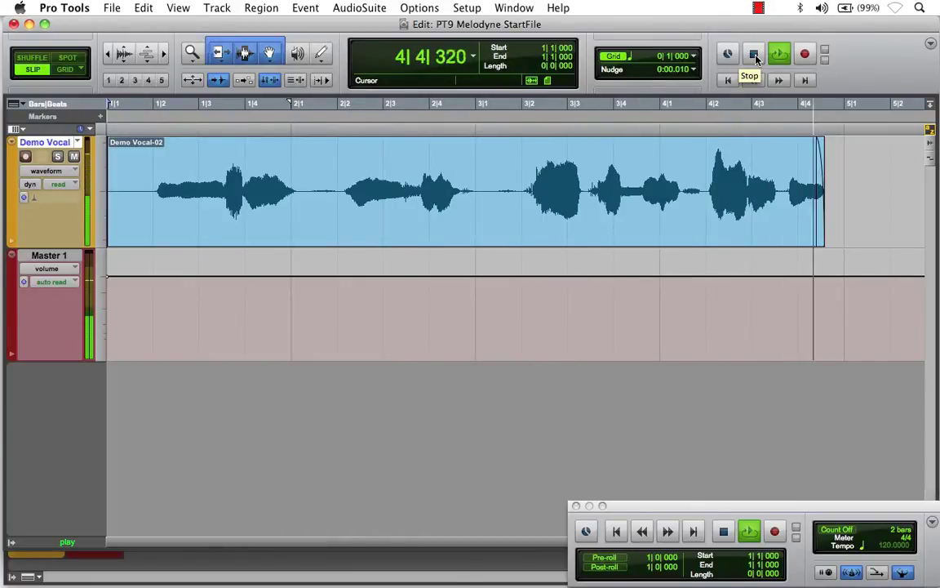
click(755, 55)
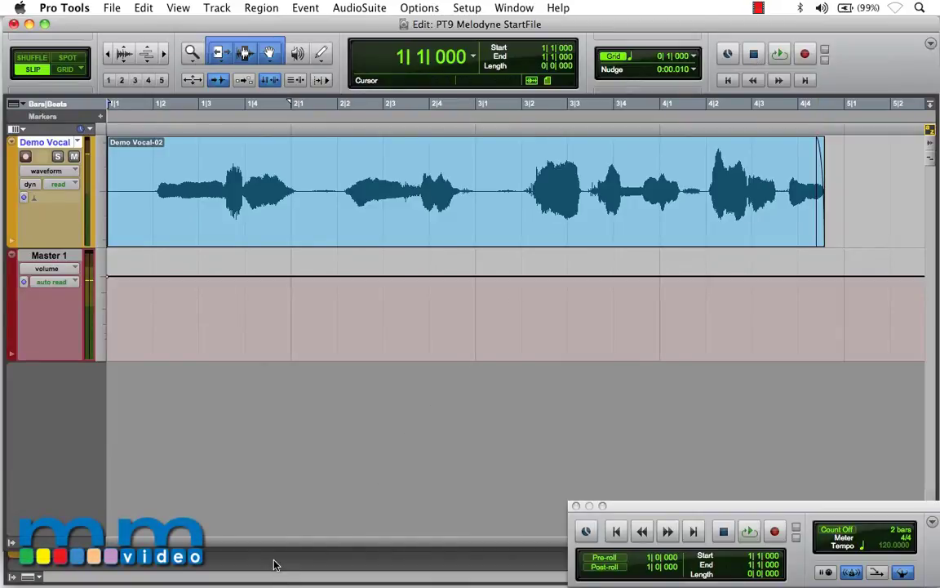
key(super+equal)
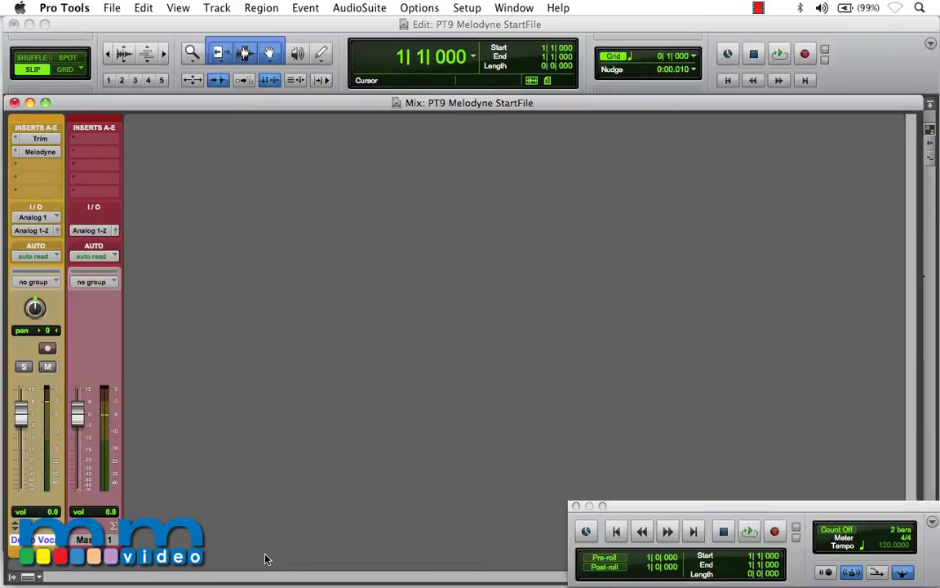
click(39, 152)
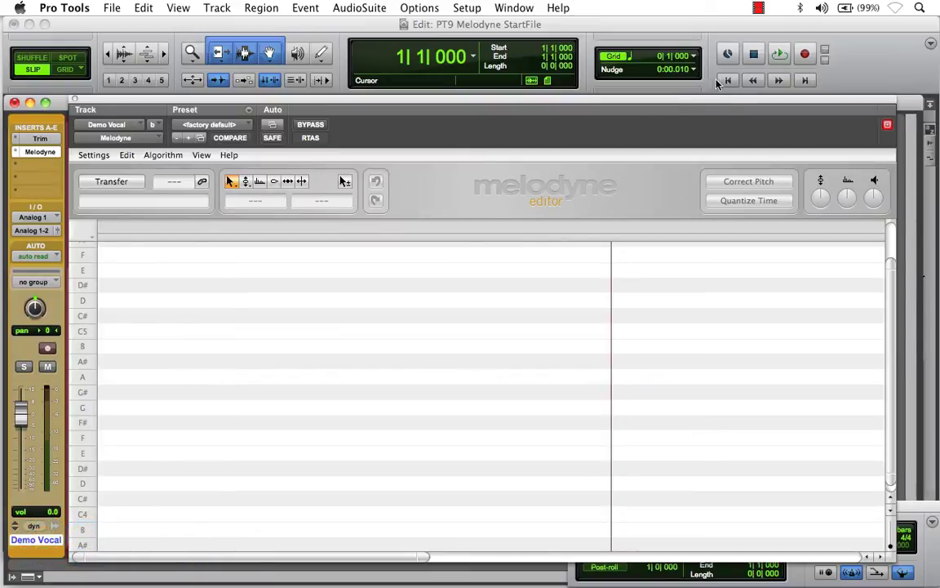
Step: Capture the Demo Vocal into Melodyne with Transfer by playing the track through
key(super+equal)
click(114, 182)
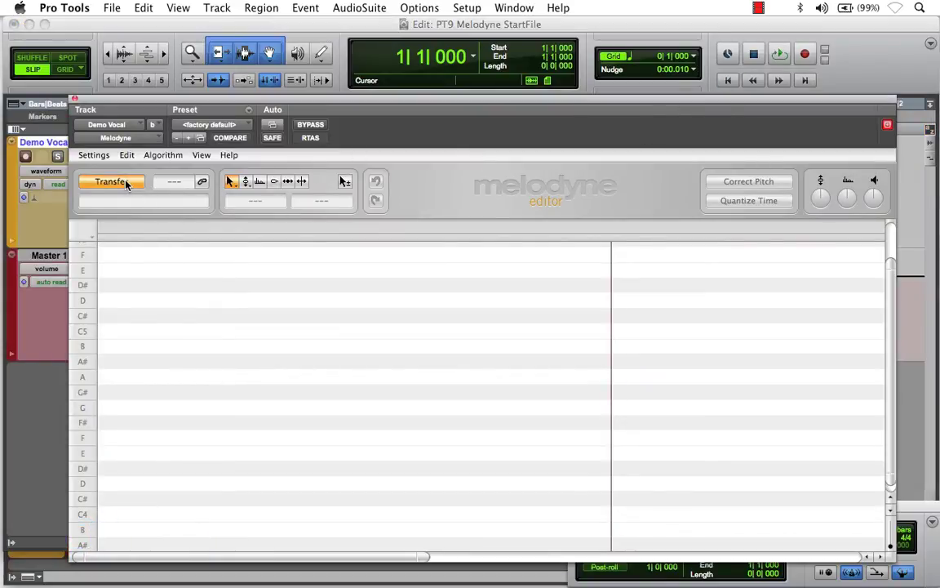
click(778, 56)
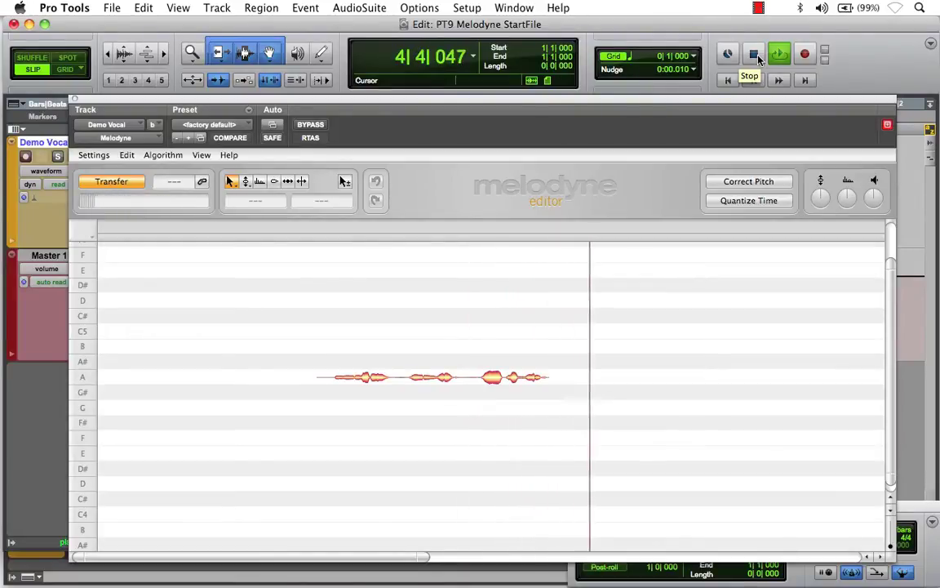
click(754, 54)
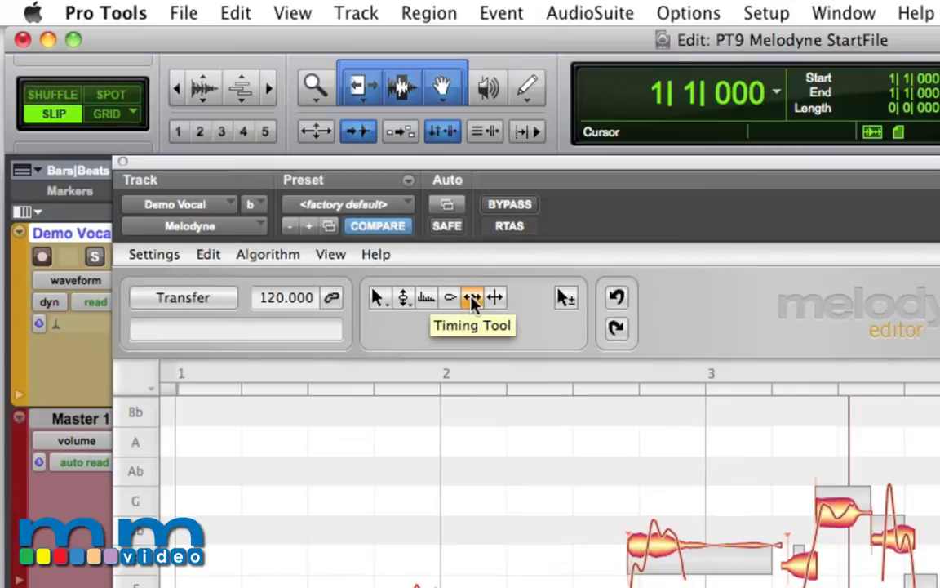
Step: Make Melodyne's Timing Tool the active tool for editing note timing
click(471, 298)
right_click(517, 458)
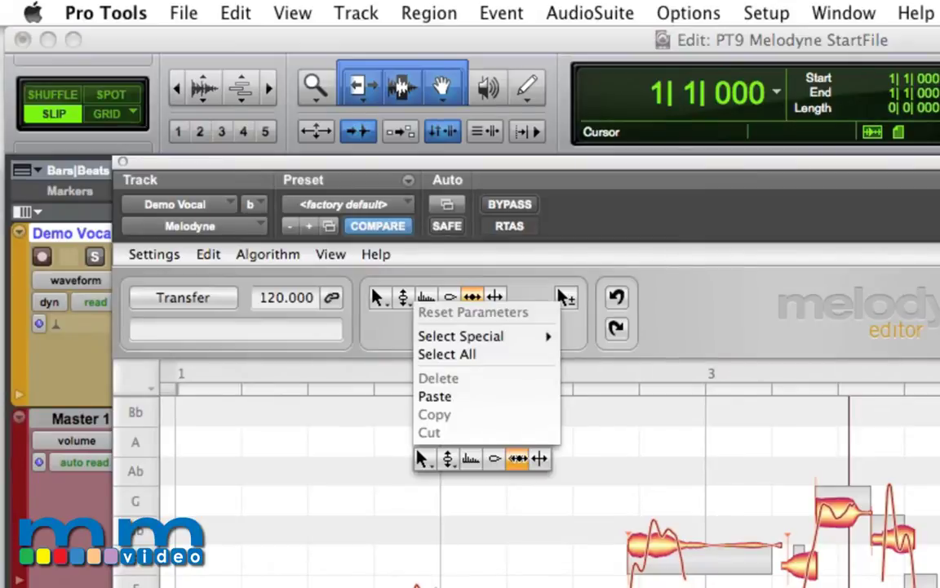
click(519, 459)
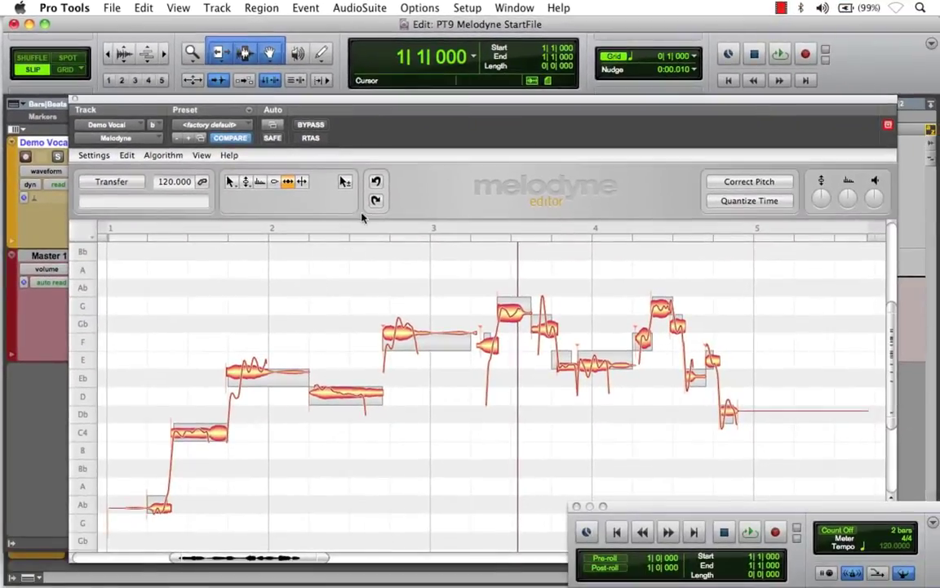
Step: Undo the last timing edit and select the D note following the Eb
click(378, 181)
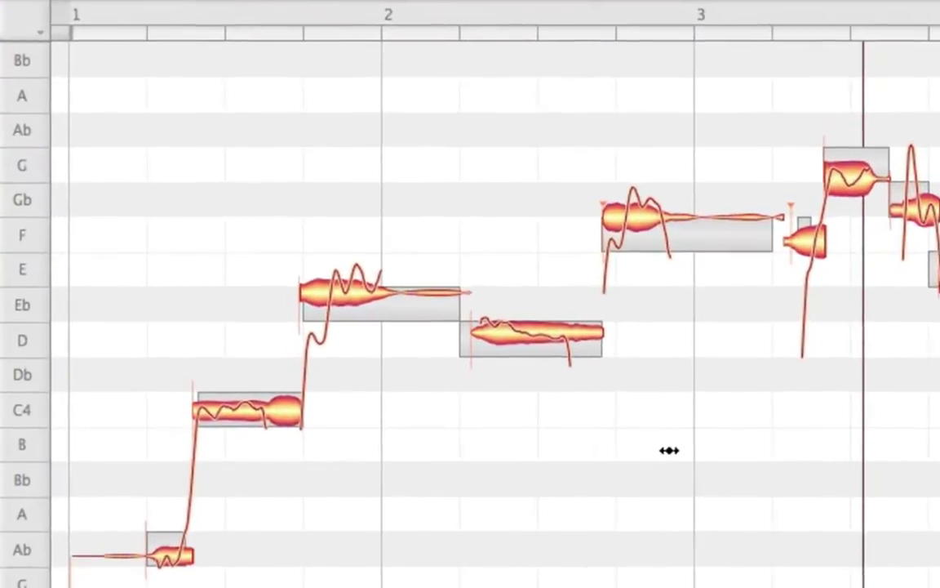
click(547, 333)
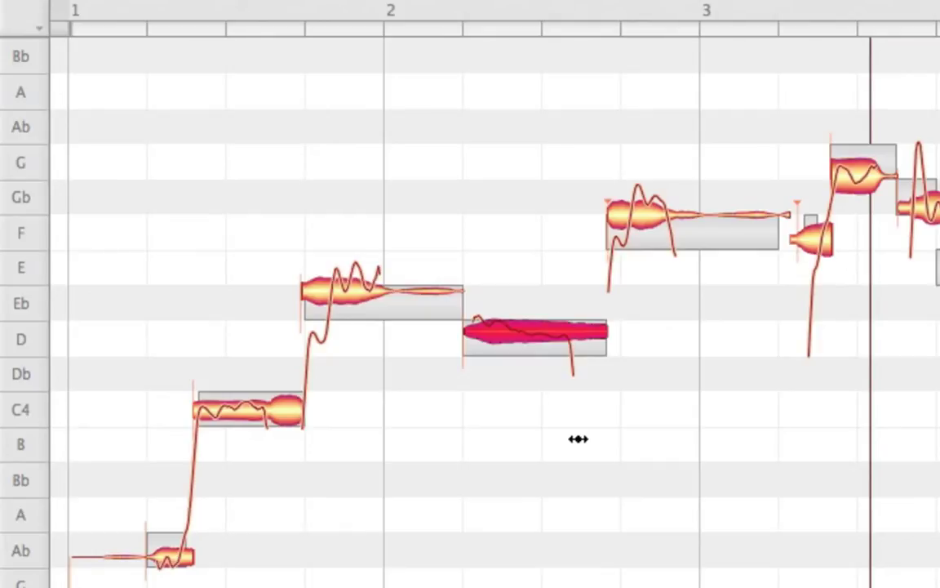
Step: Nudge the D note's start later, then snap the opening notes Ab through D to the grid
click(590, 31)
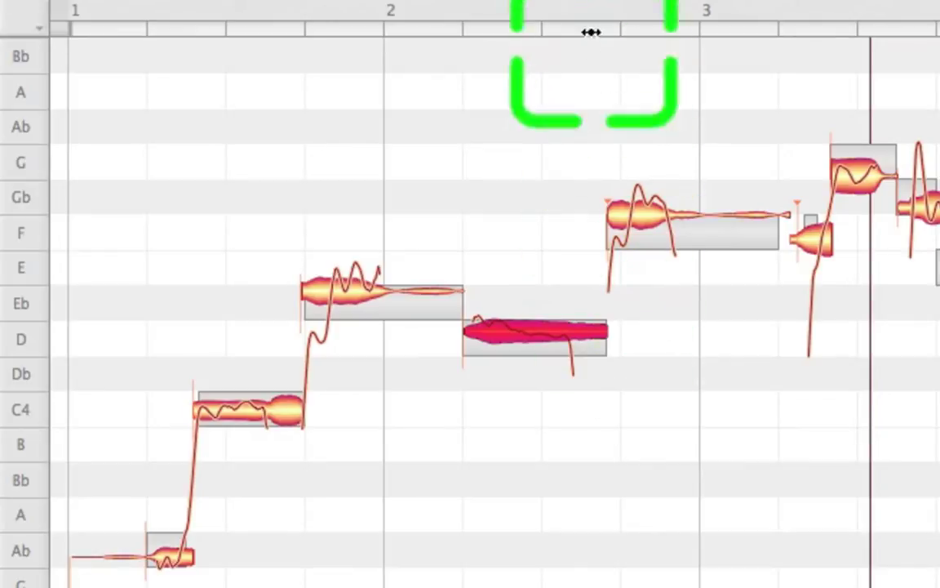
click(594, 1)
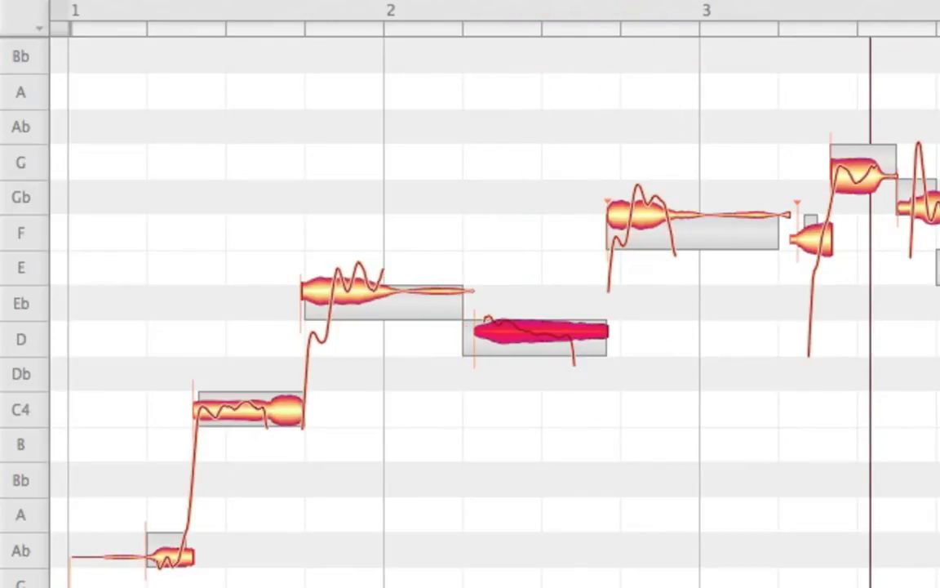
drag(85, 587, 714, 116)
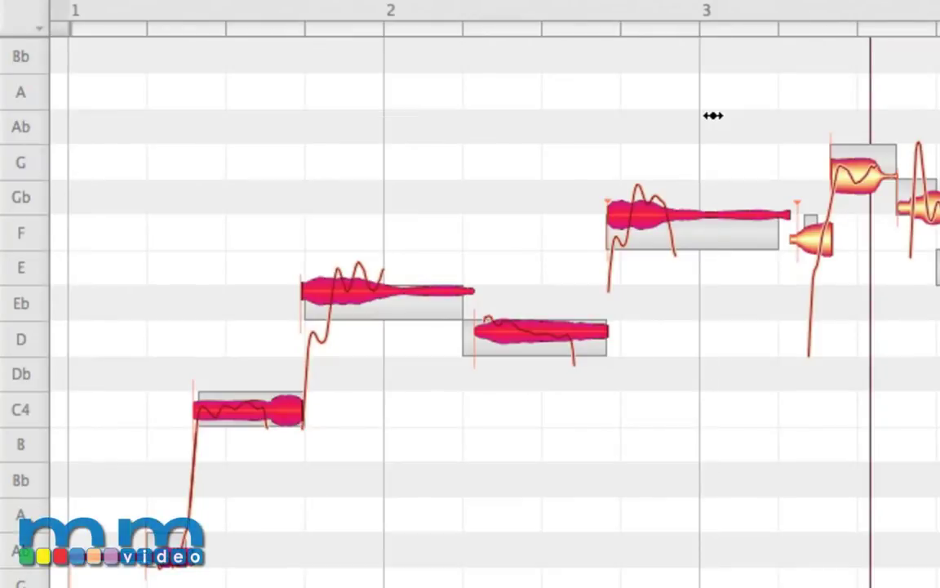
double_click(528, 329)
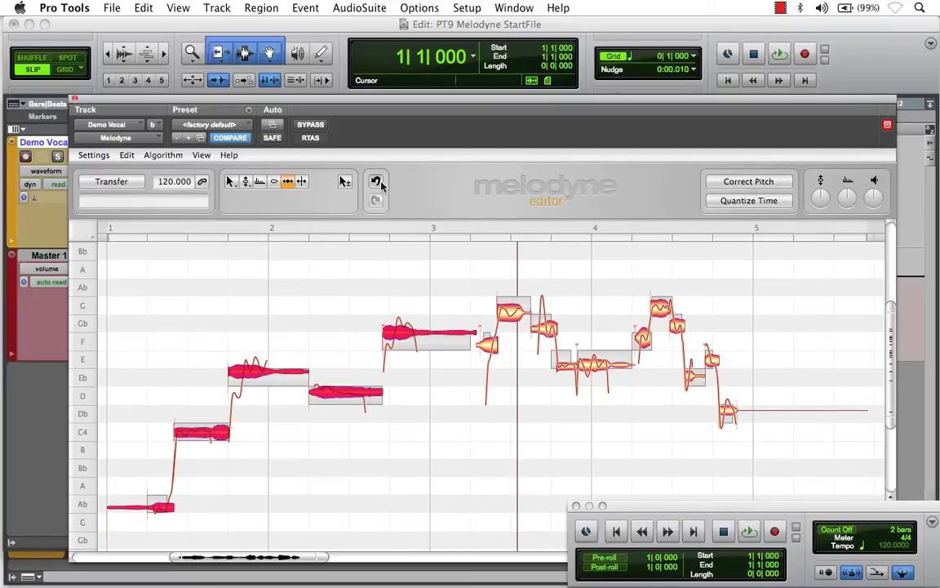
Step: Undo the grid snapping and clear the note selection
click(375, 181)
click(620, 432)
scroll(620, 433, up, 3)
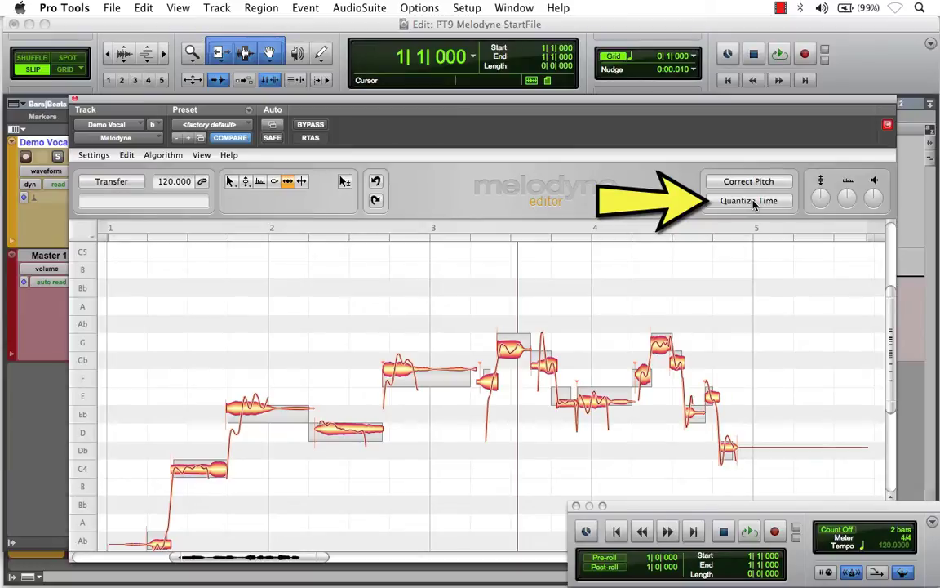
Step: In Quantize Time, set the groove reference to 1/16 and intensity to about 7%
click(752, 201)
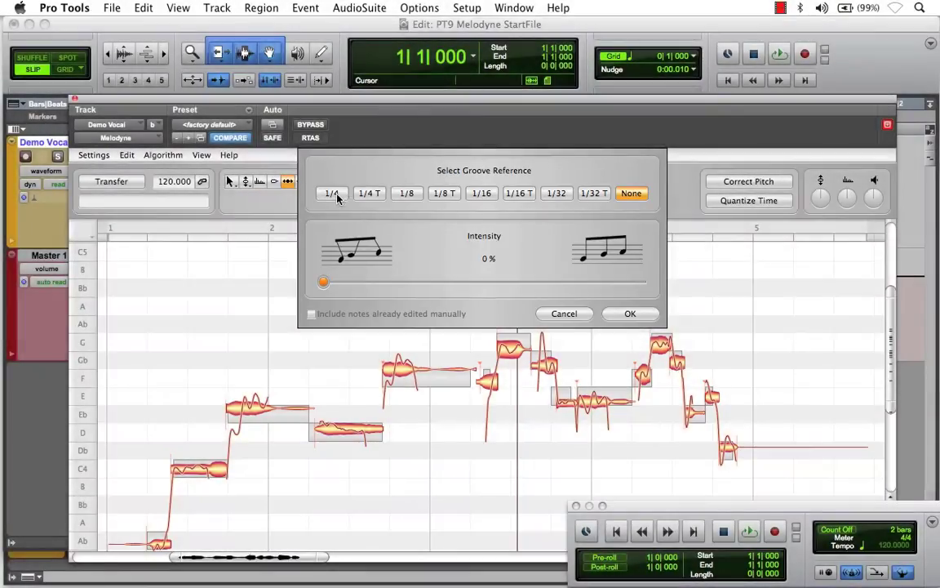
click(331, 194)
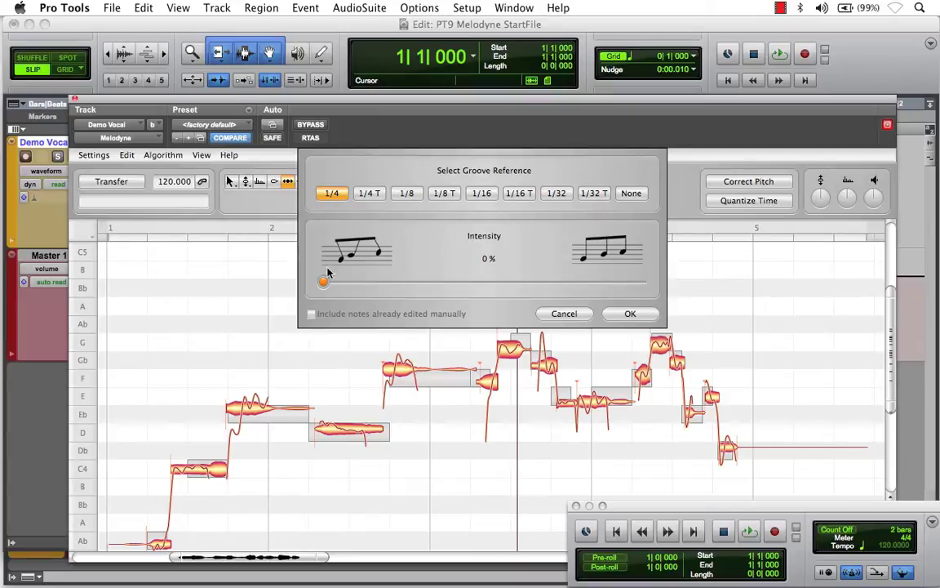
drag(324, 283, 282, 285)
click(478, 194)
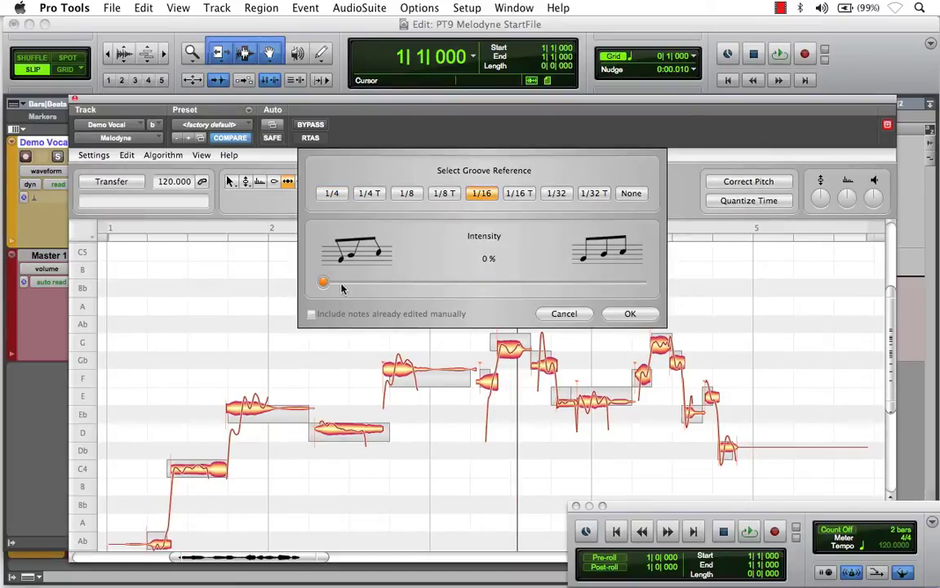
drag(323, 282, 545, 280)
drag(467, 261, 325, 258)
Step: Apply the 1/16 time quantization and select the opening group of notes
key(Return)
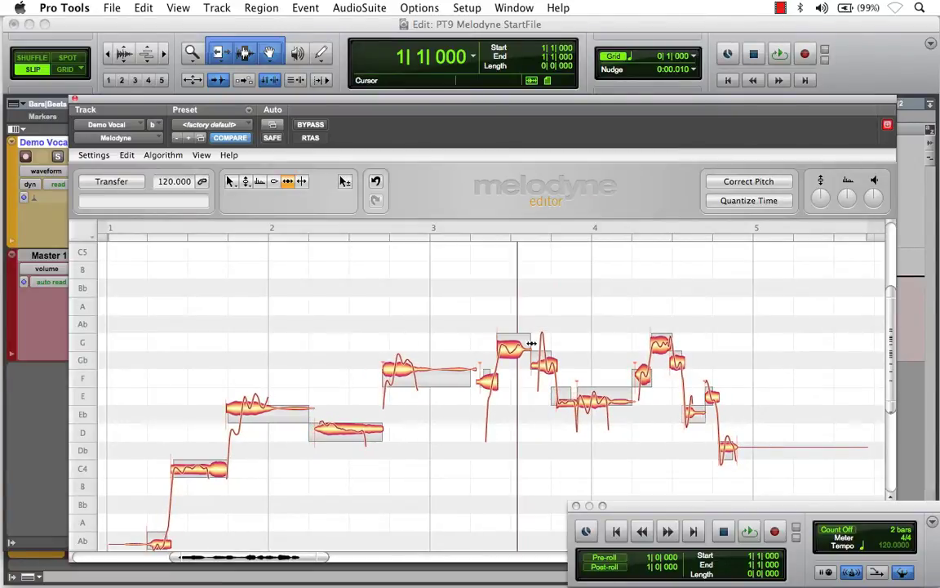
scroll(223, 476, down, 2)
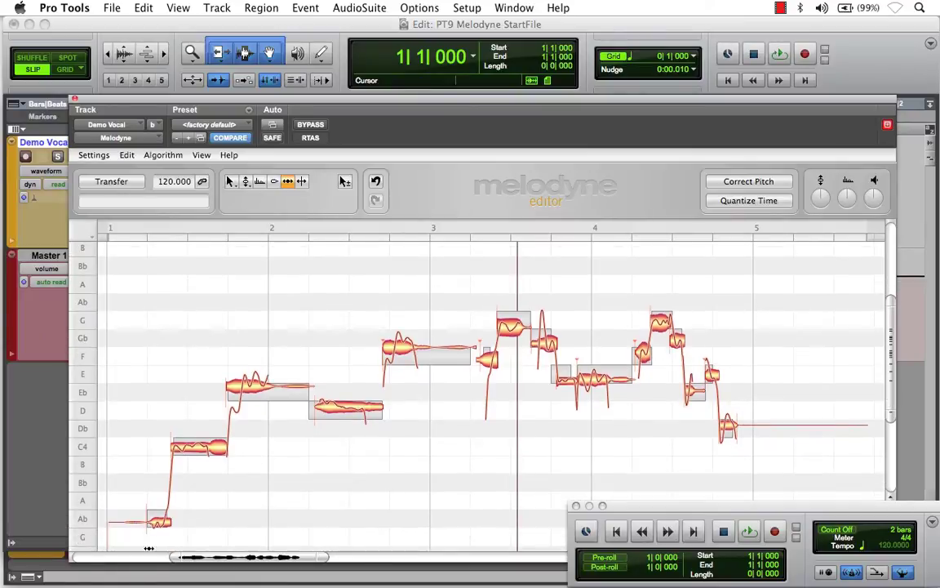
drag(137, 536, 415, 311)
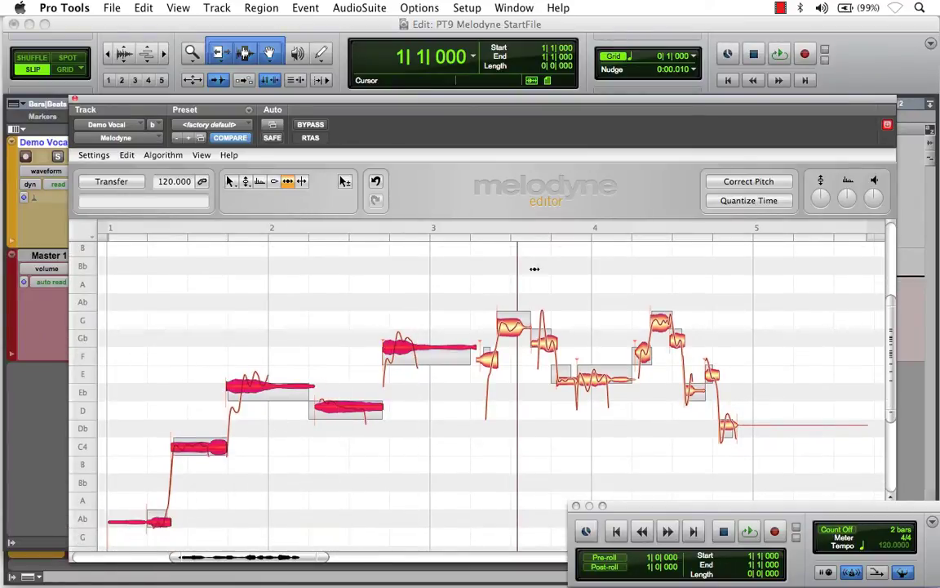
Step: Try a 1/8 groove at about 38% intensity in Quantize Time, then cancel
click(745, 201)
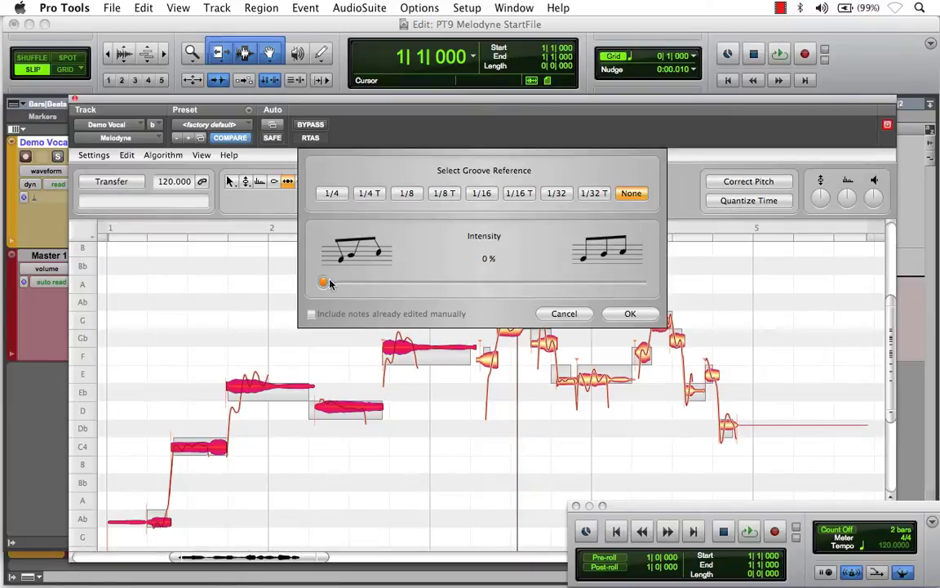
click(406, 194)
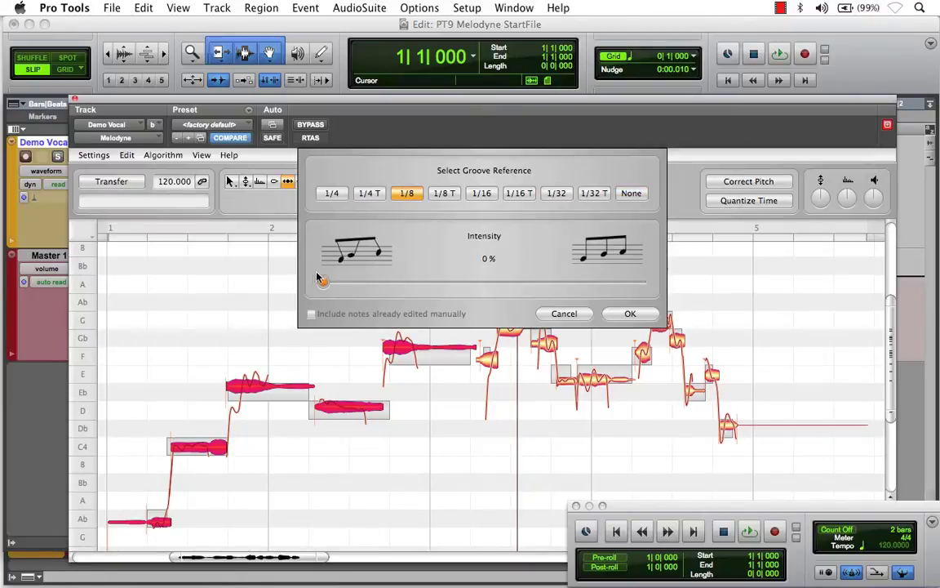
mouse_move(320, 284)
mouse_down()
mouse_move(640, 282)
mouse_move(321, 282)
mouse_up()
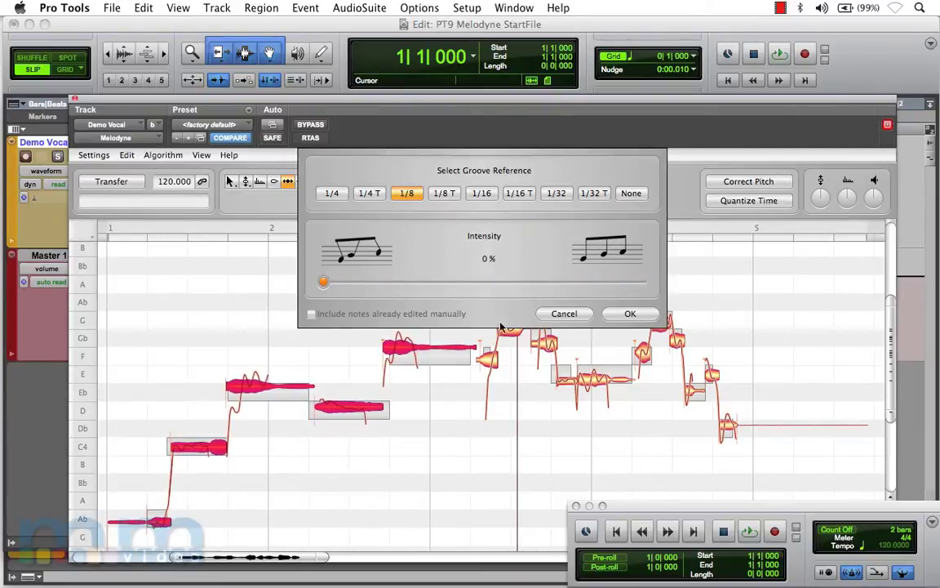
click(563, 314)
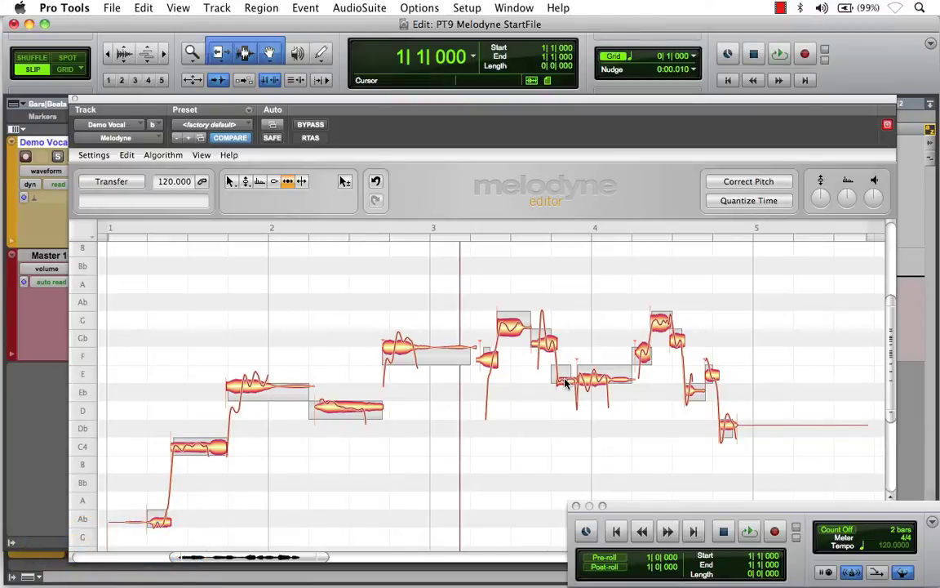
Step: Zoom in on the notes around bar 2 with the Zoom Tool
right_click(564, 382)
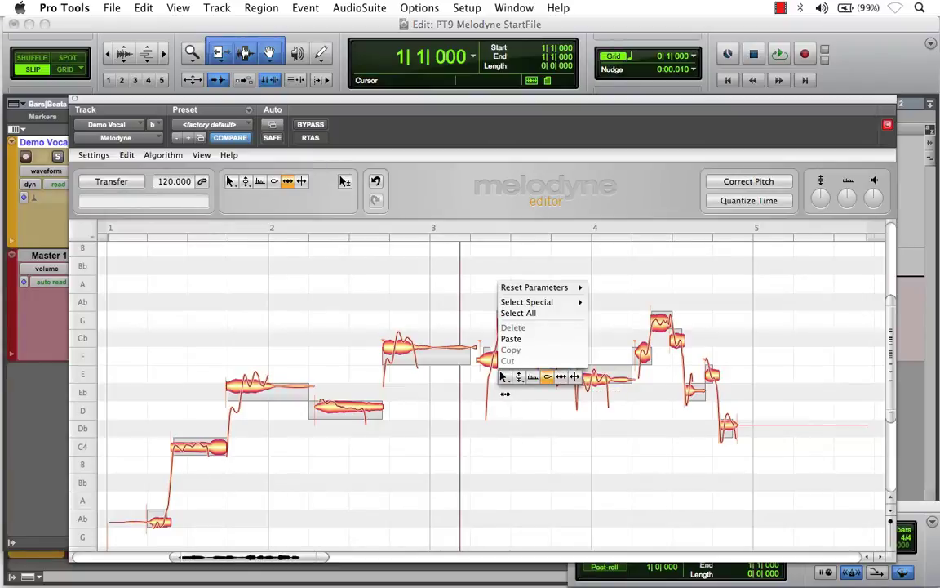
click(505, 401)
drag(356, 457, 419, 524)
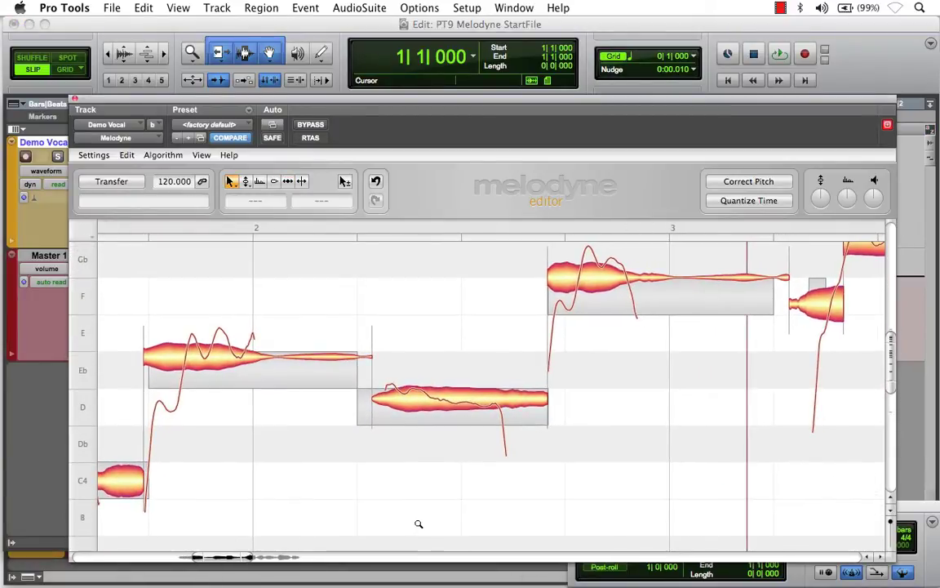
Step: With the Timing Tool, drag the D note's start later so the Eb lengthens
right_click(605, 382)
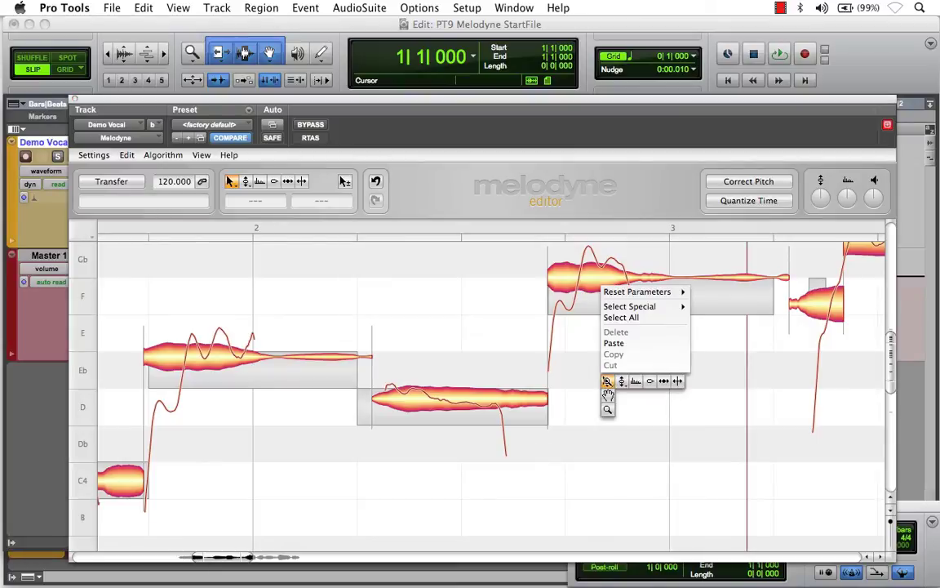
click(669, 381)
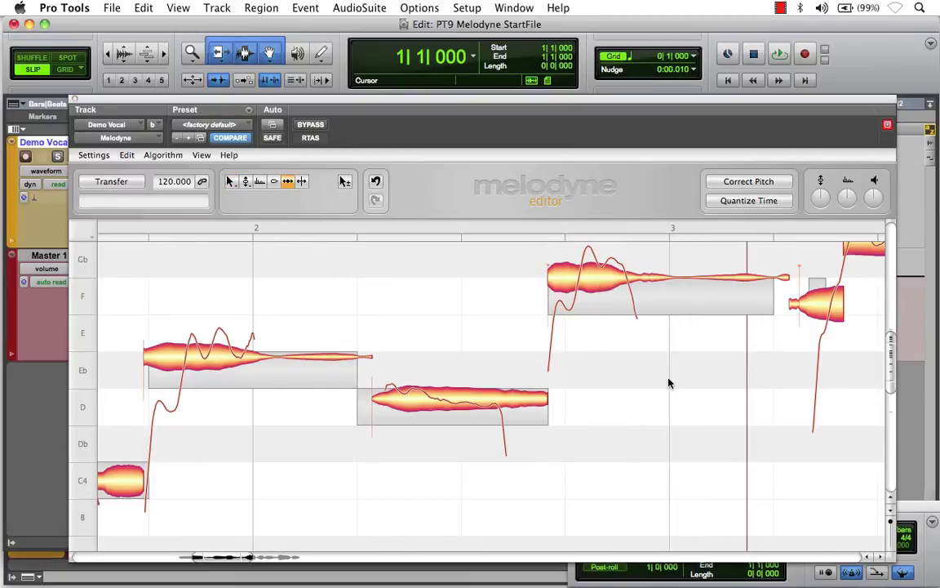
click(378, 398)
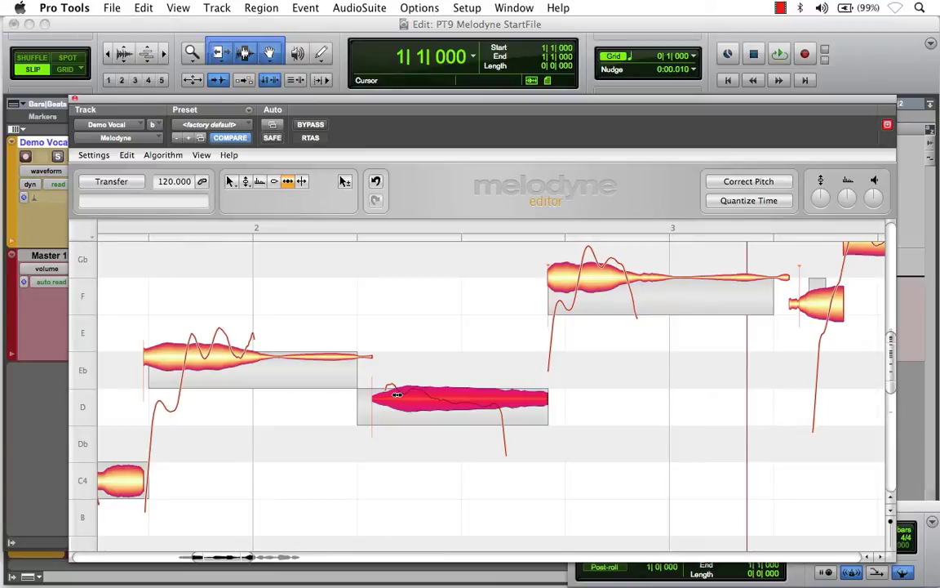
drag(397, 395, 445, 415)
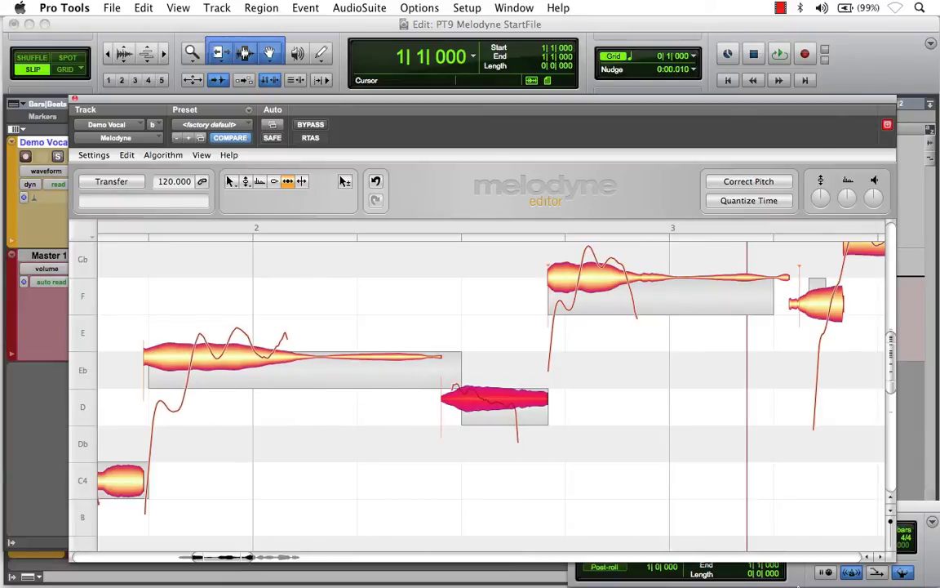
Step: Play back the vocal with the D note compression and stop
click(695, 566)
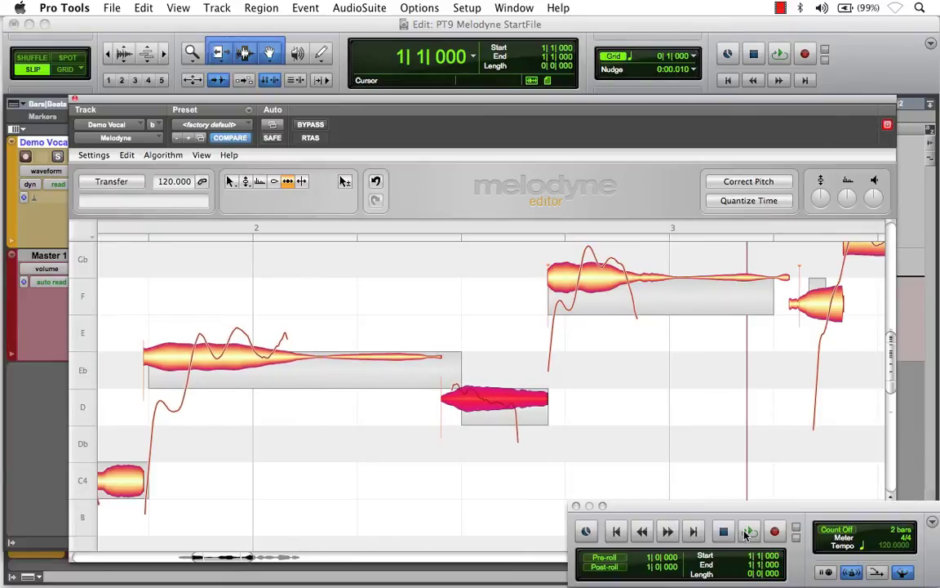
click(694, 532)
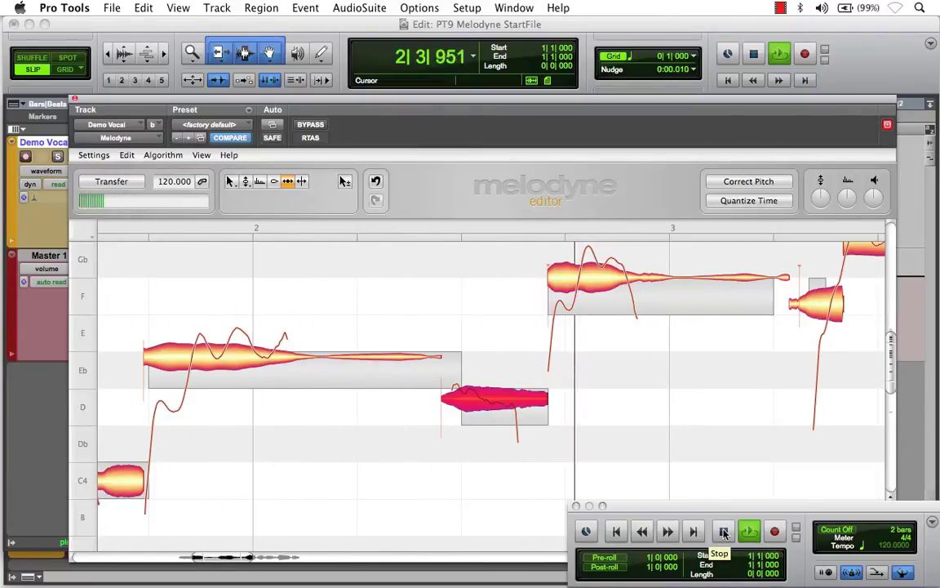
click(724, 532)
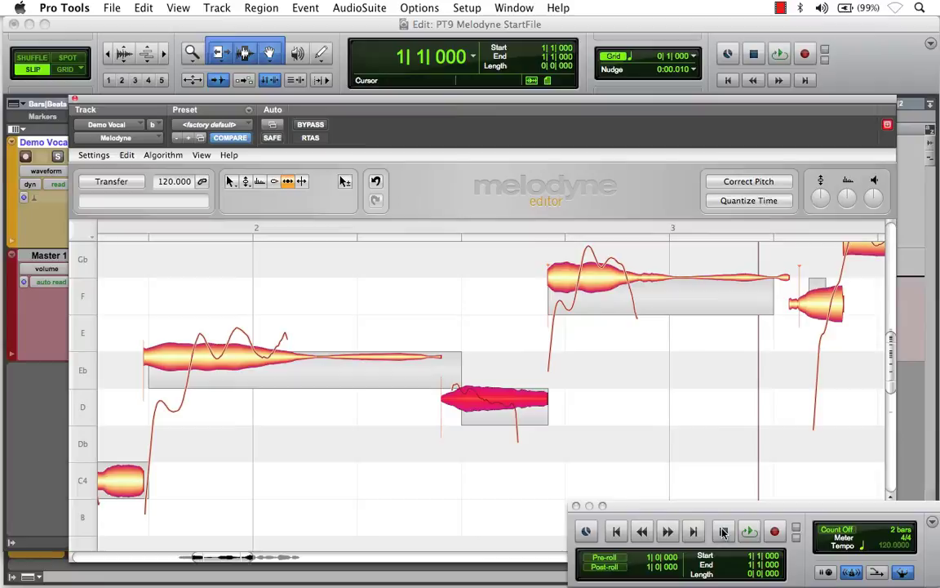
Step: Undo the D note timing edit and play the vocal without it
click(378, 183)
click(796, 580)
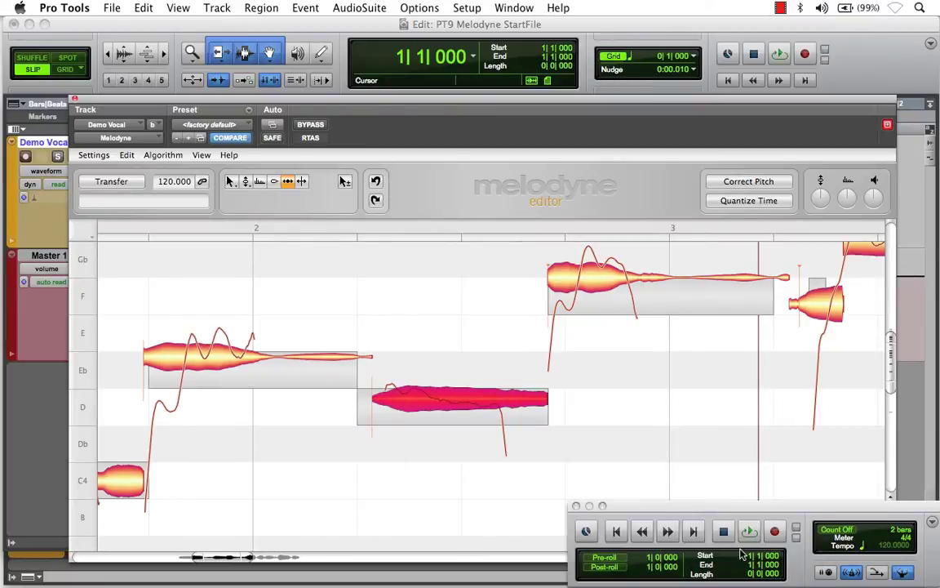
click(749, 531)
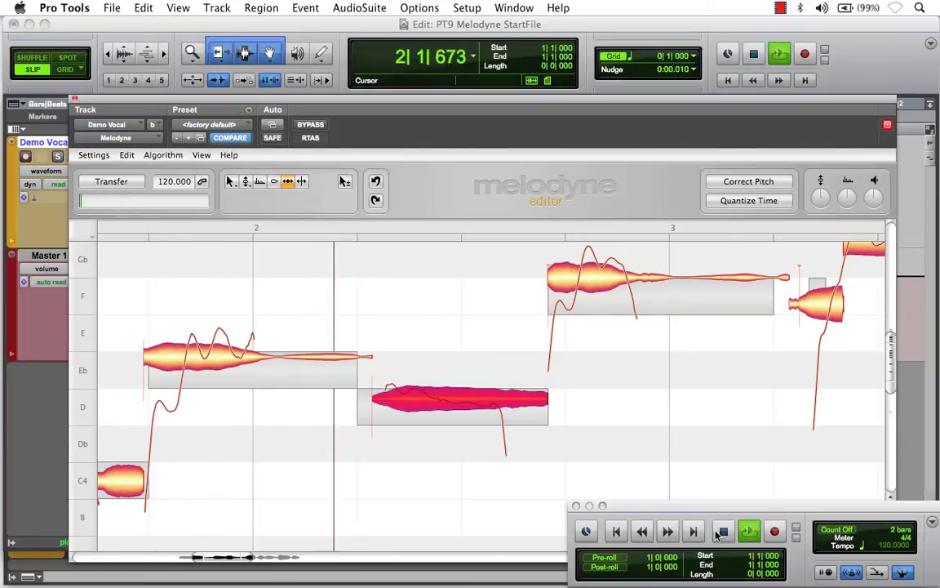
click(721, 532)
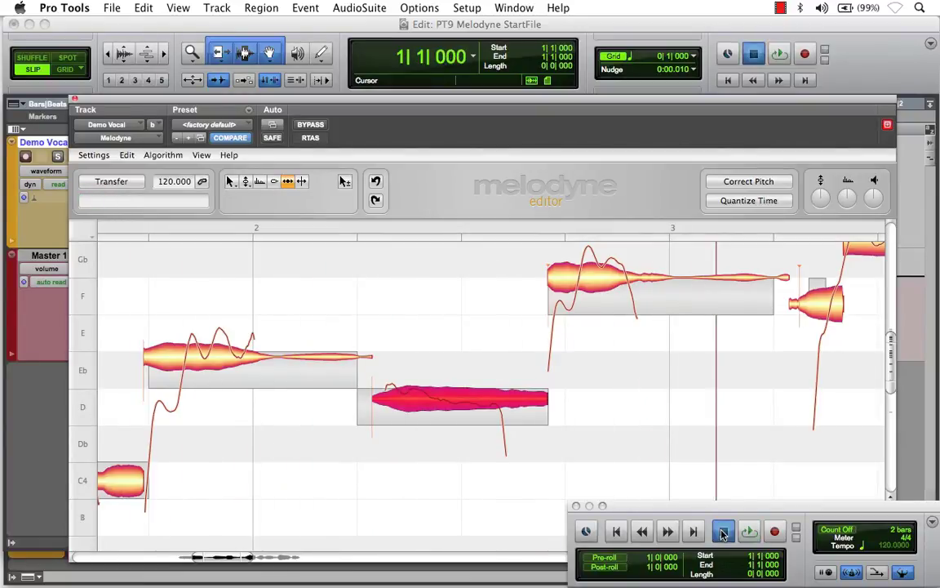
Step: Redo the D note timing edit and play the edited vocal again
click(377, 201)
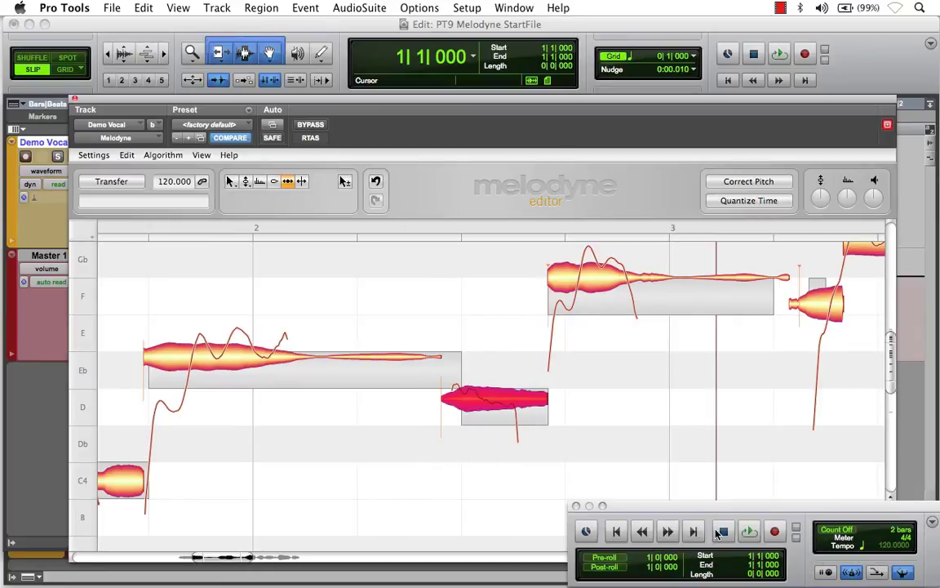
click(746, 532)
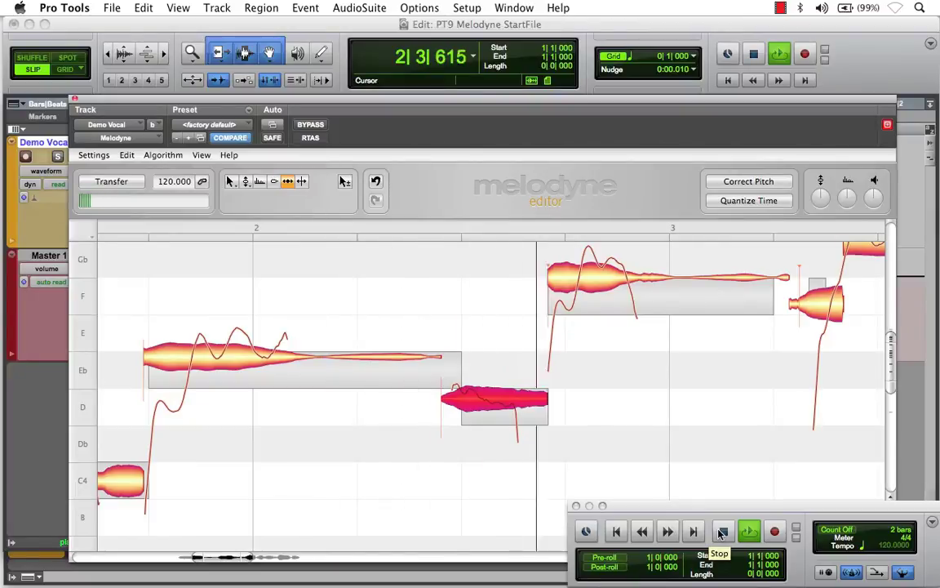
click(722, 533)
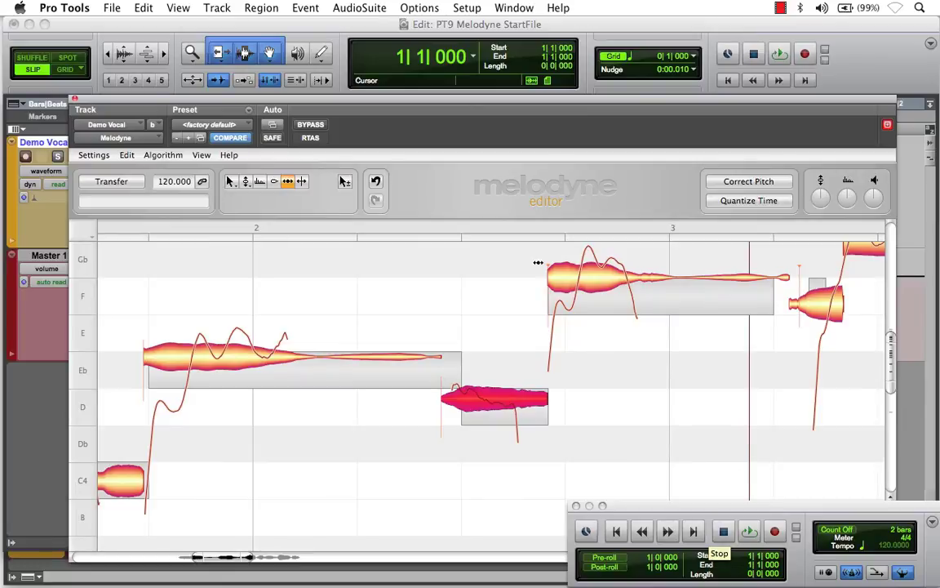
Step: Undo the D note edit again, then zoom out and pan to show bars 1–5
click(376, 182)
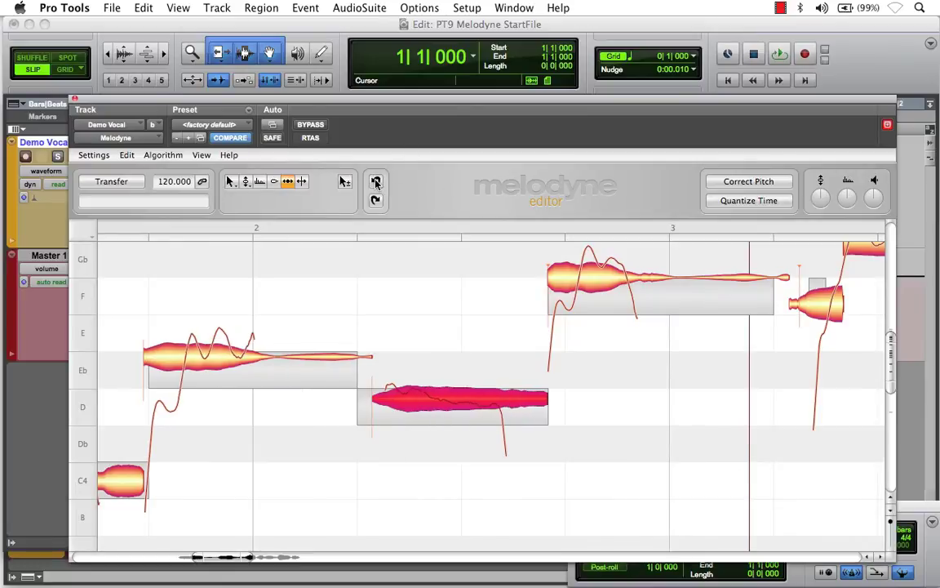
right_click(567, 339)
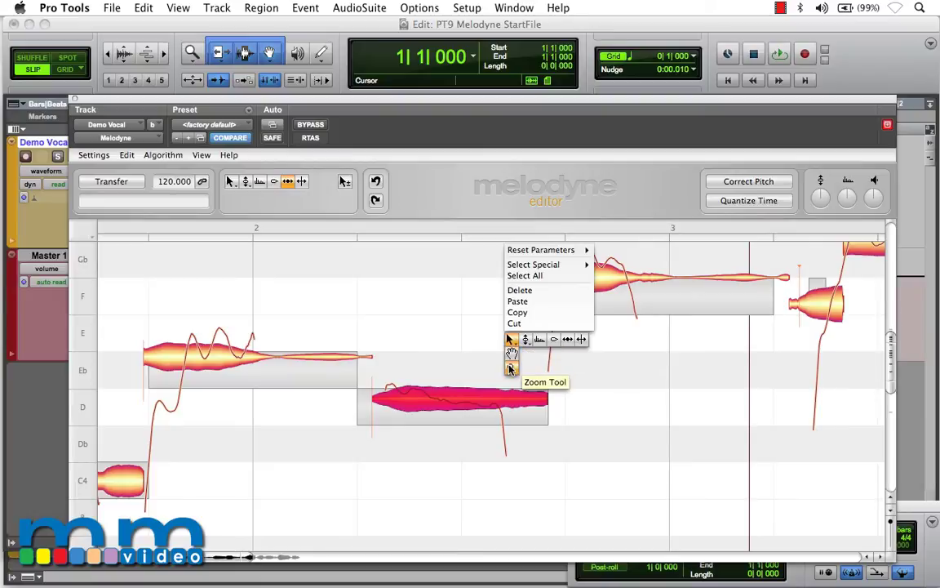
click(511, 367)
drag(670, 443, 525, 353)
right_click(558, 301)
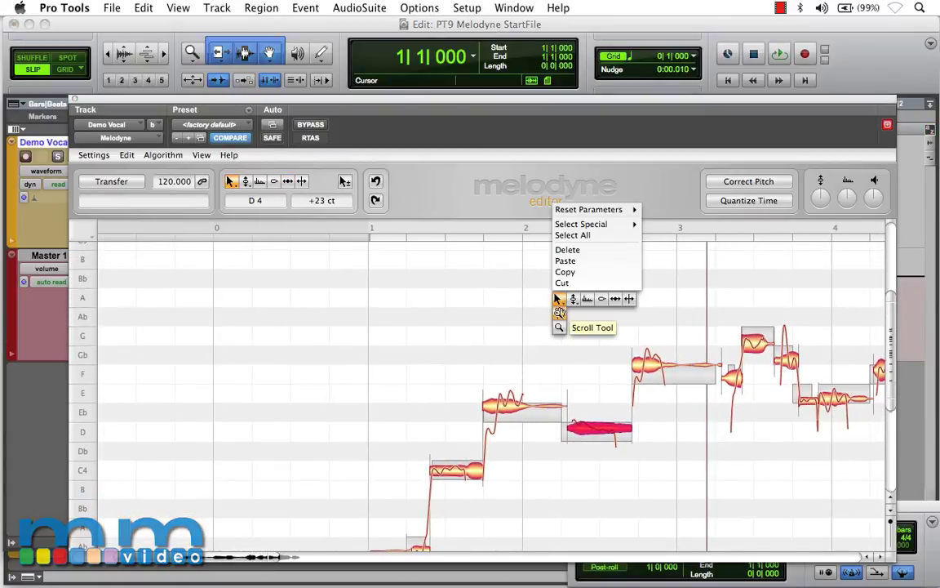
click(559, 313)
drag(692, 411, 515, 405)
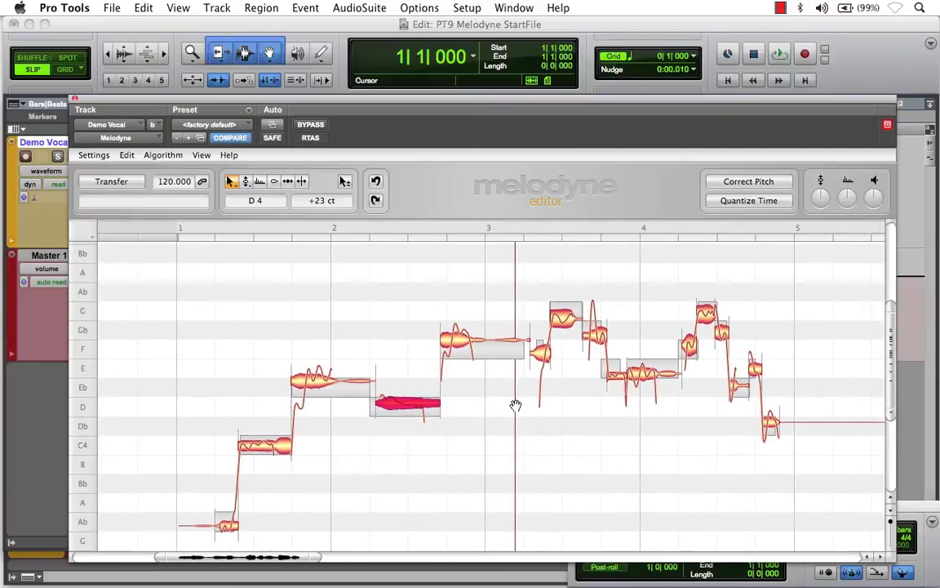
Step: Return to Melodyne's Main Tool, deselect the D note, and adjust the view slightly
right_click(588, 430)
click(586, 430)
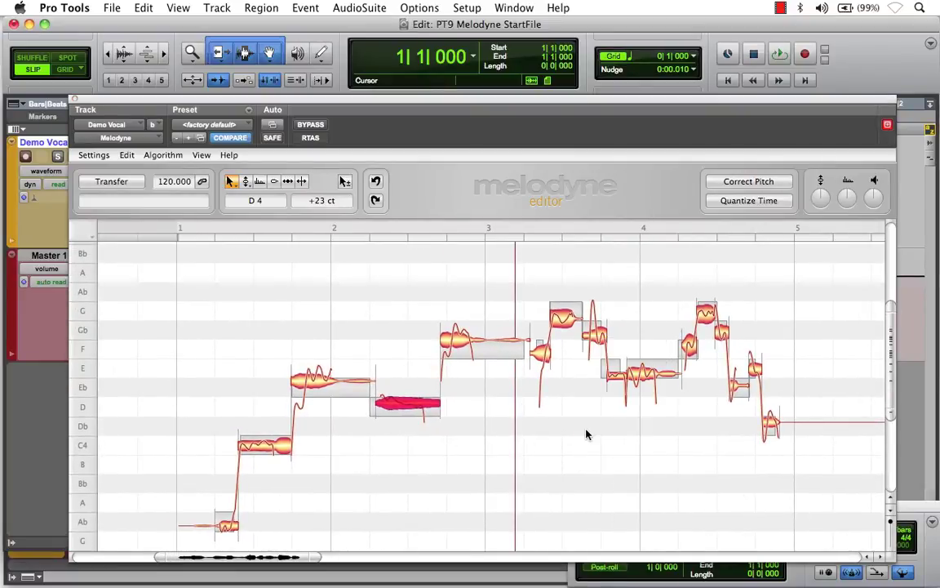
click(586, 434)
right_click(586, 435)
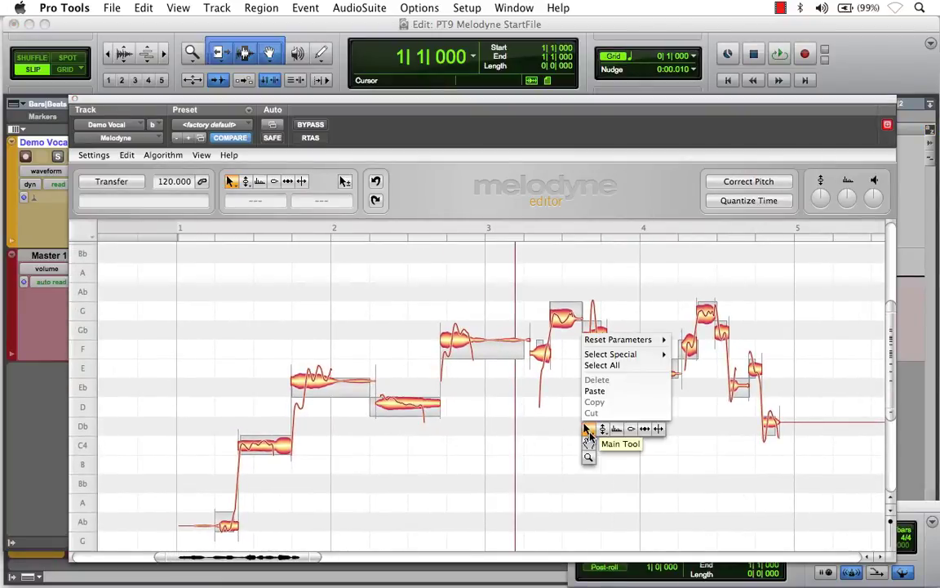
click(584, 446)
drag(584, 446, 569, 428)
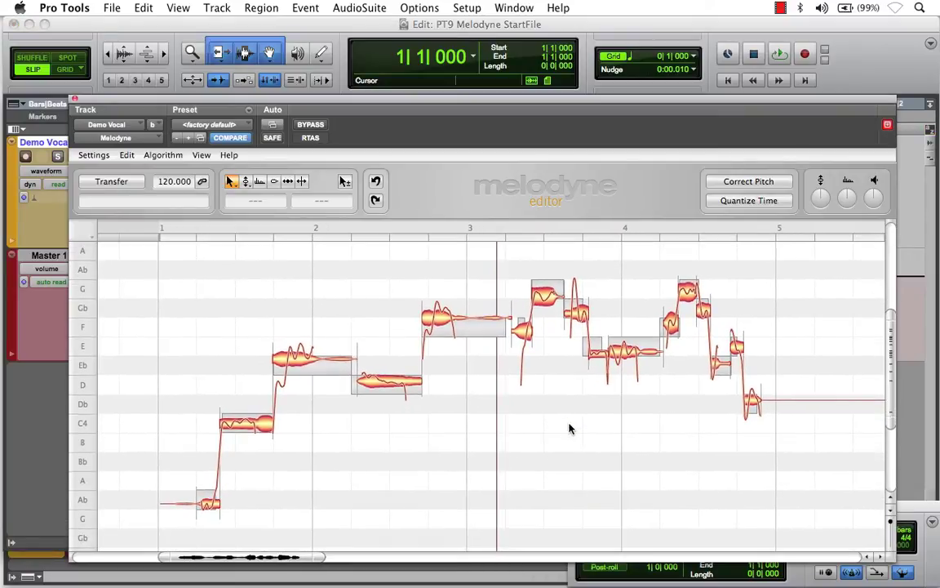